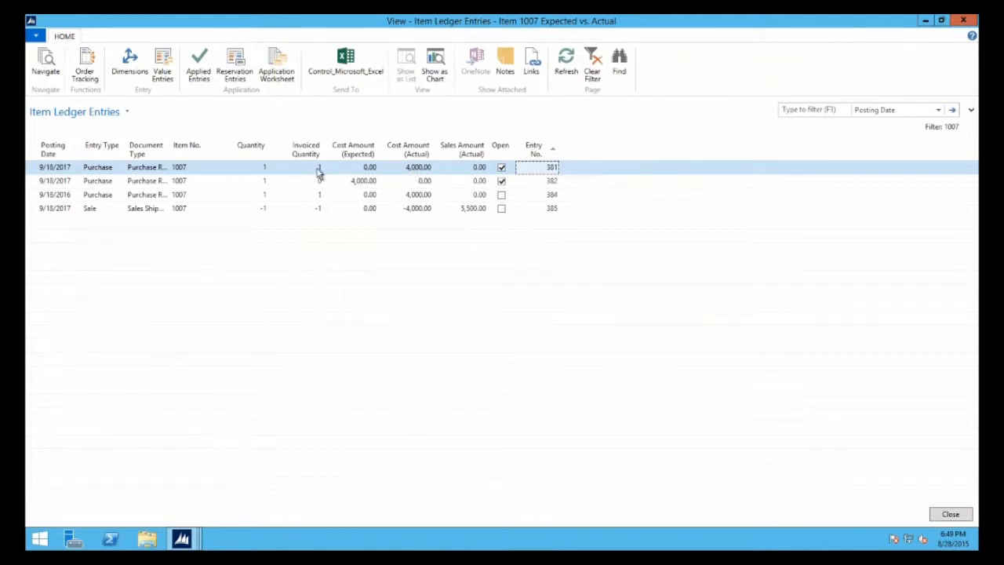
# Open the value entries behind the actual cost of item 1007's first purchase ledger entry, maximized, and widen the Document Type column
pyautogui.rightClick(420, 168)
pyautogui.click(444, 193)
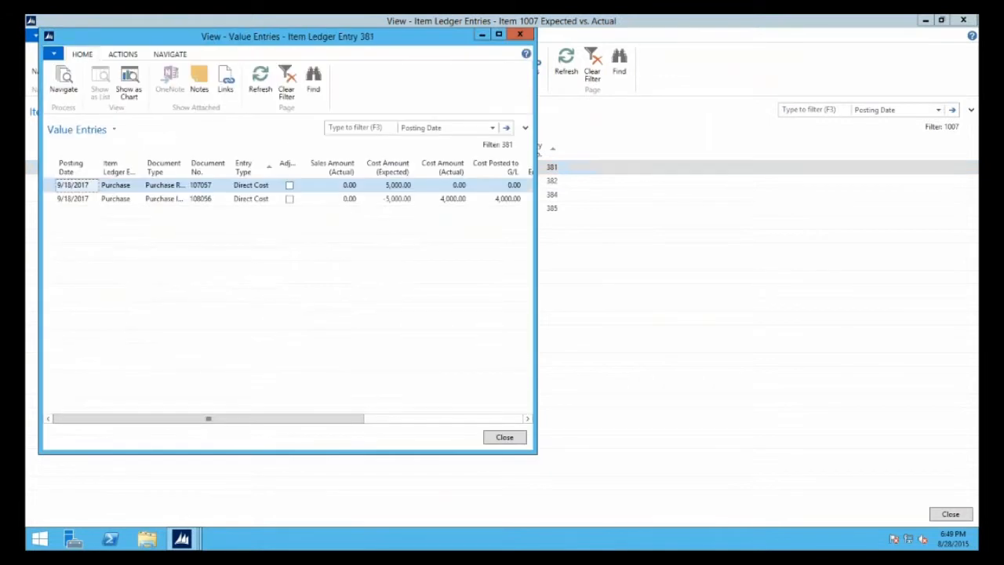
pyautogui.click(499, 35)
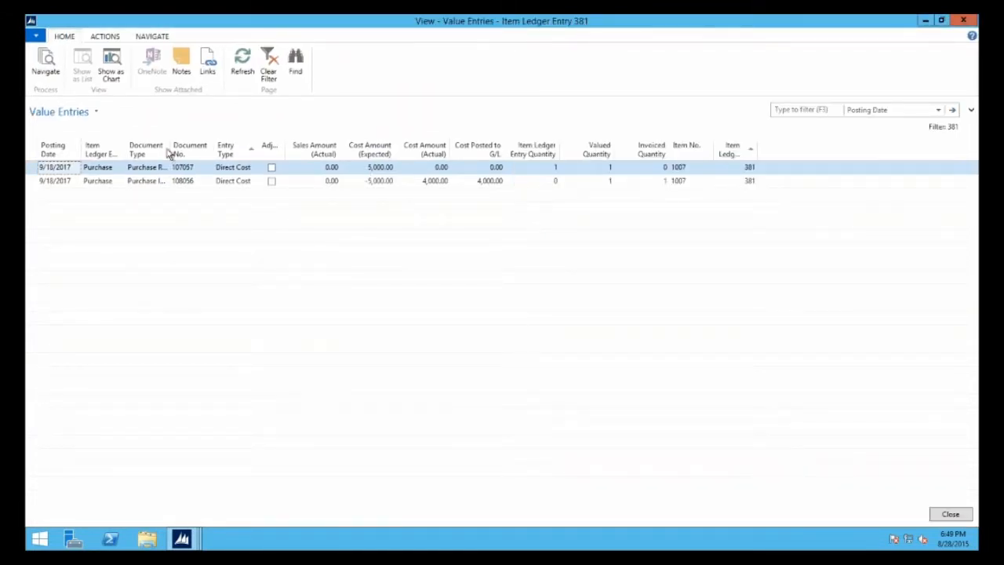
pyautogui.moveTo(171, 151); pyautogui.dragTo(192, 153)
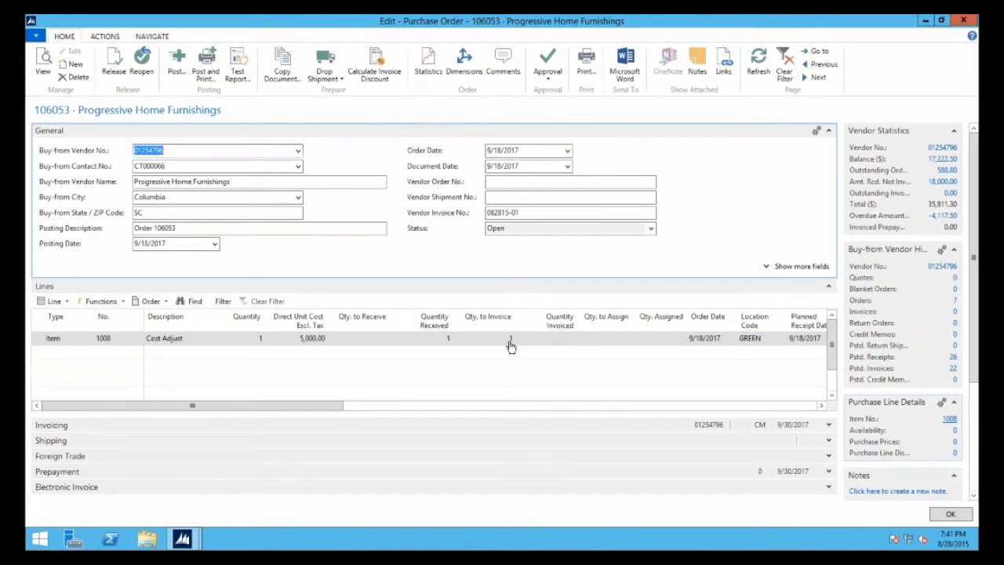
# Review the item ledger entries of item 1008 Cost Adjust from its item card, and return to the Items list
pyautogui.click(925, 21)
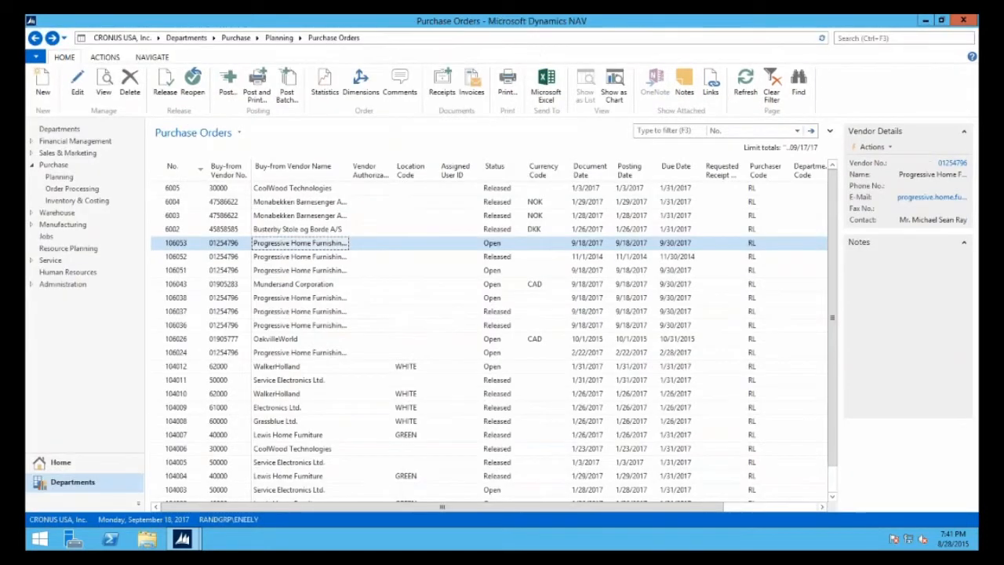
pyautogui.click(66, 40)
pyautogui.click(57, 80)
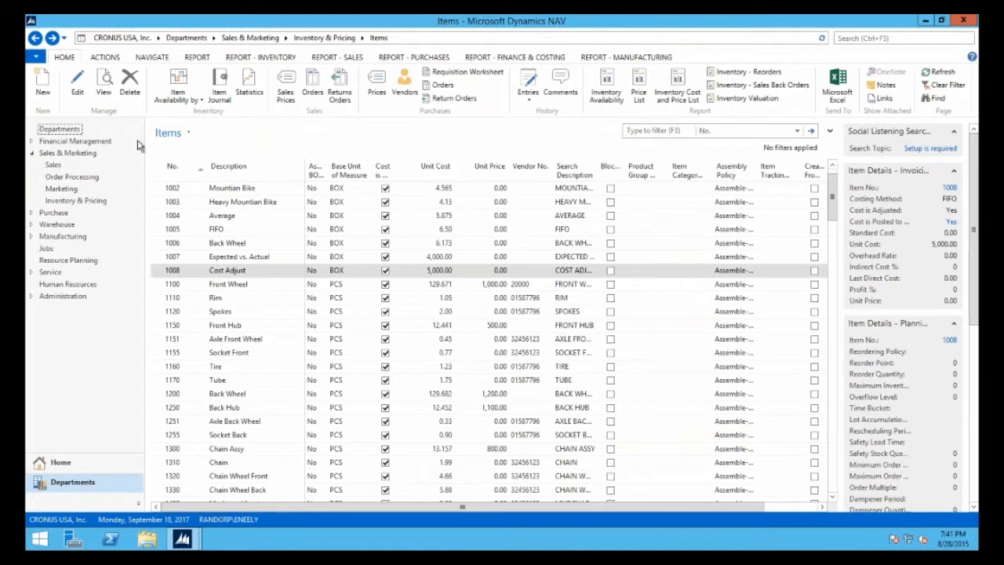
pyautogui.click(78, 83)
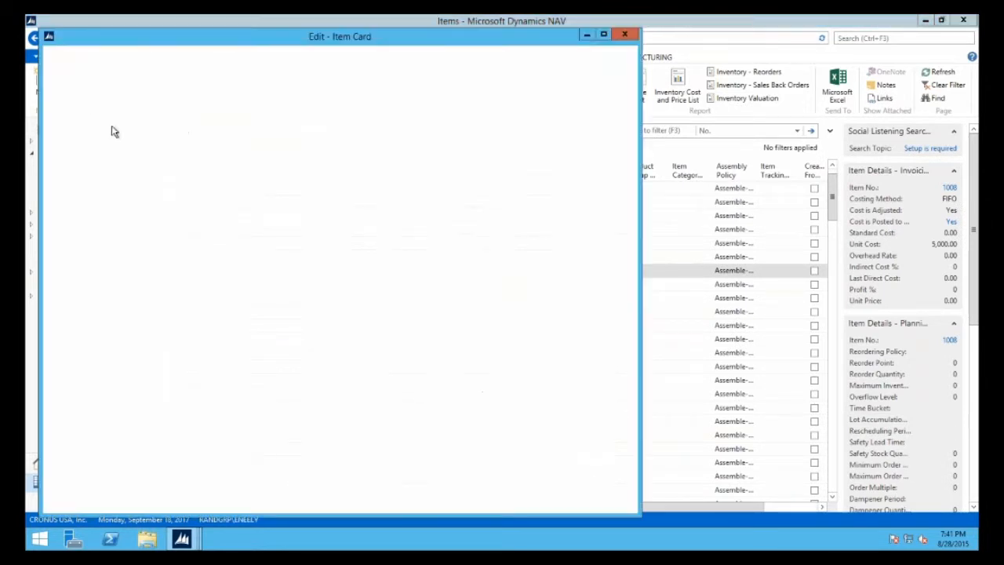
pyautogui.click(475, 207)
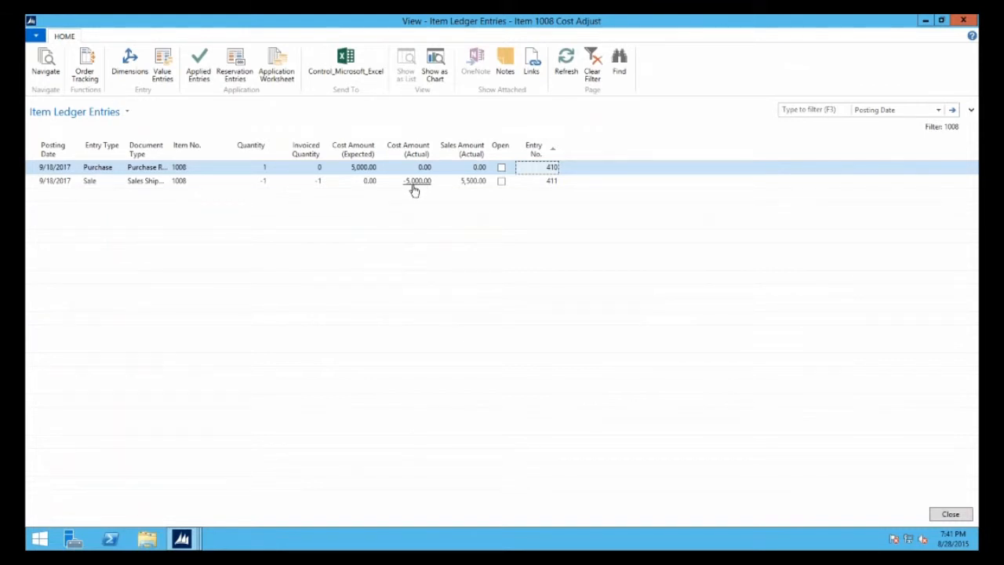
pyautogui.click(964, 21)
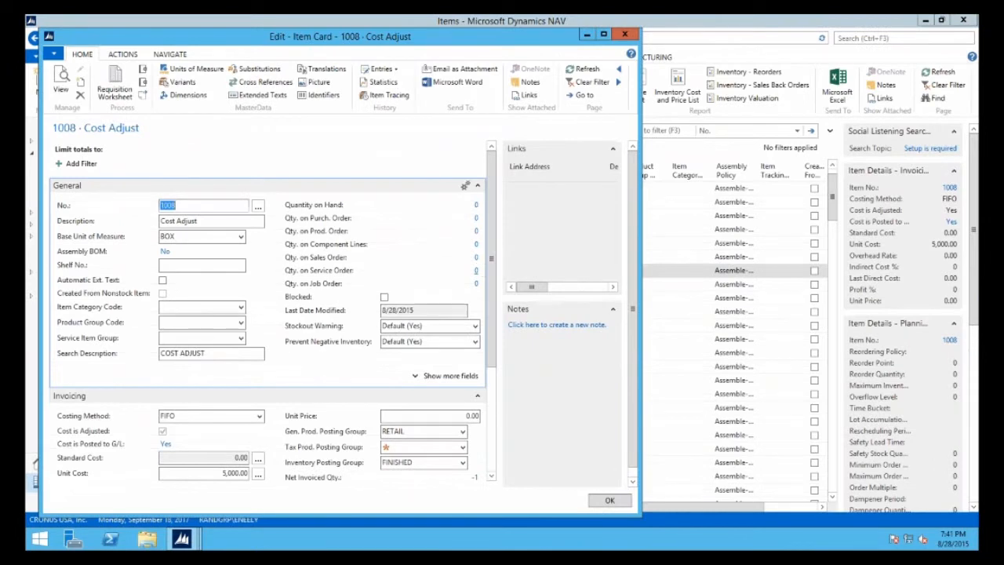
pyautogui.click(624, 34)
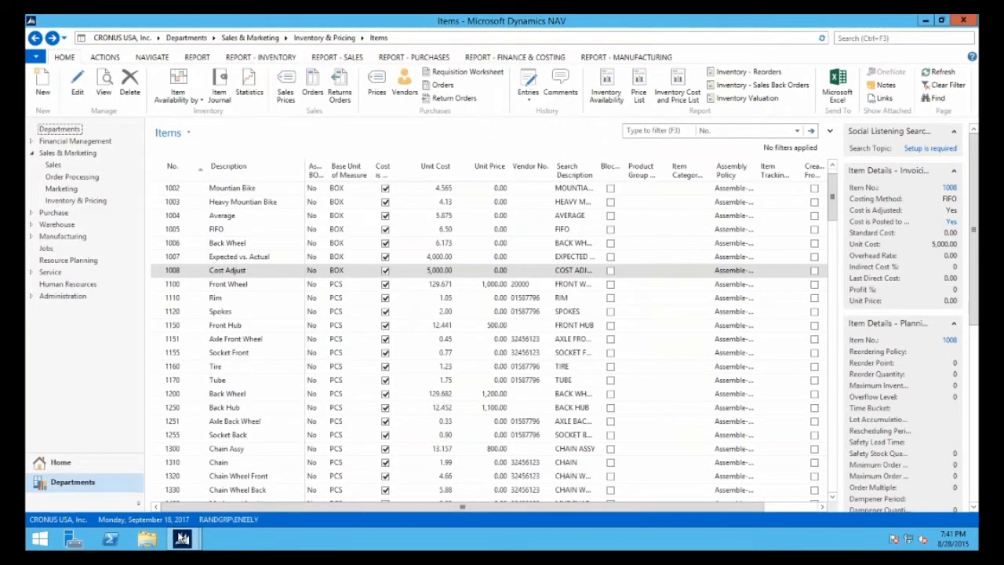
# Return to the Progressive Home Furnishings purchase order and set the Cost Adjust line's direct unit cost to 4,000.00
pyautogui.moveTo(182, 538)
pyautogui.click(228, 502)
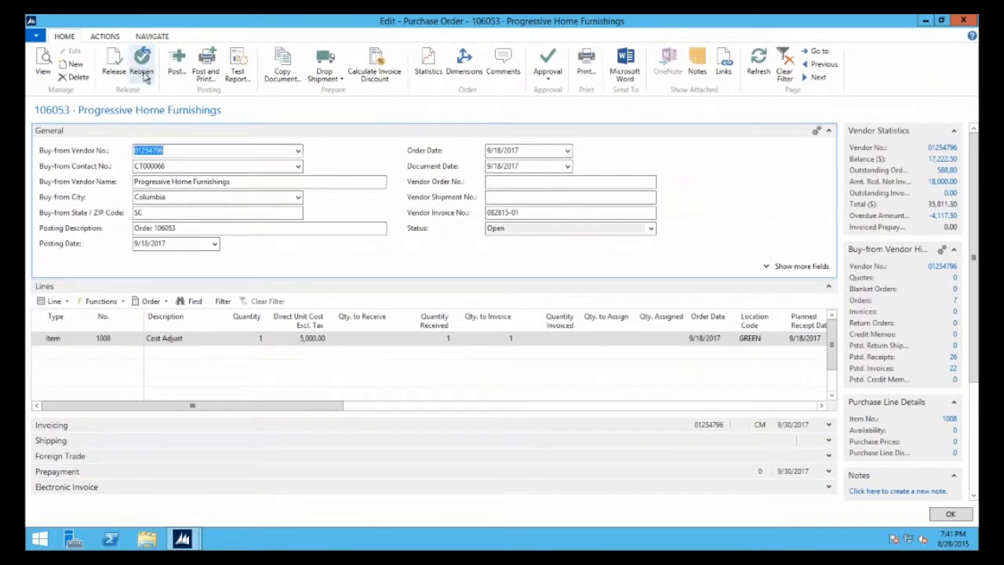
pyautogui.click(302, 339)
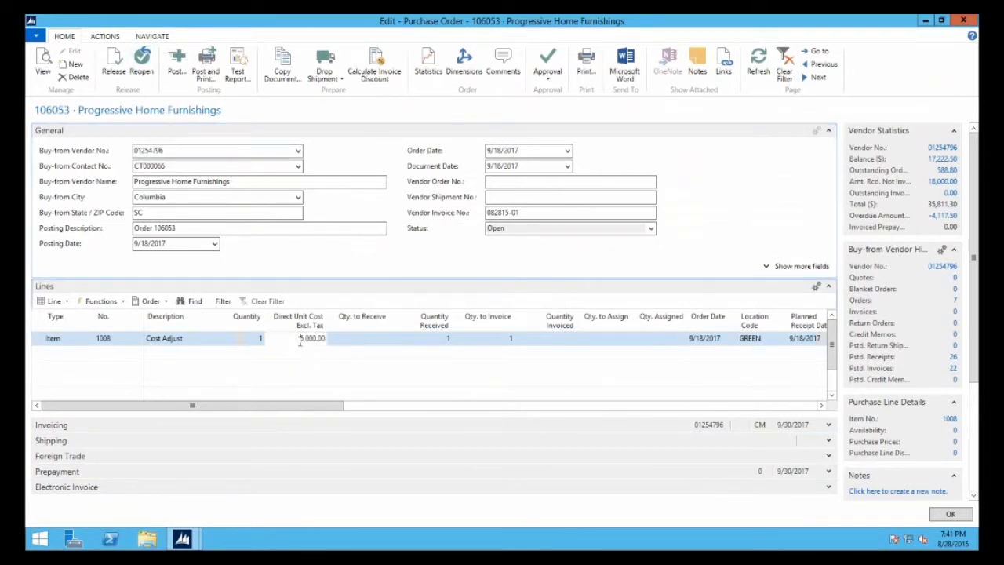
pyautogui.write('4')
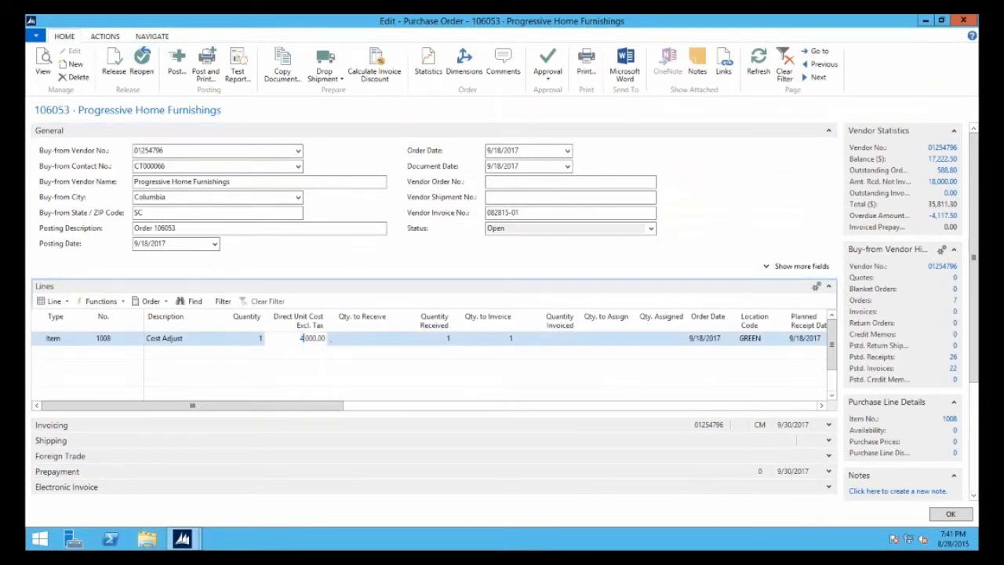
pyautogui.press('Tab')
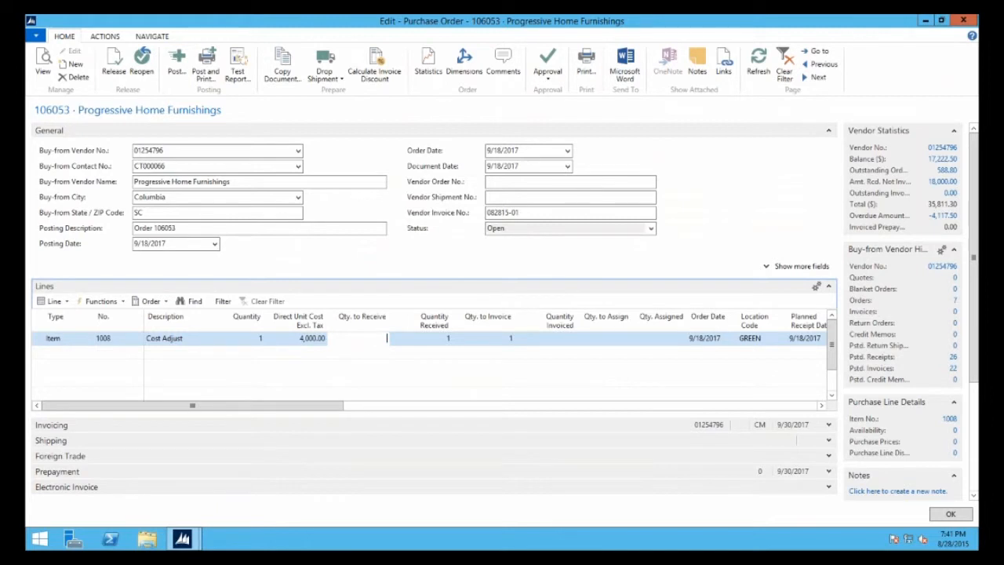
# Try to post the purchase order with the Invoice option
pyautogui.click(175, 69)
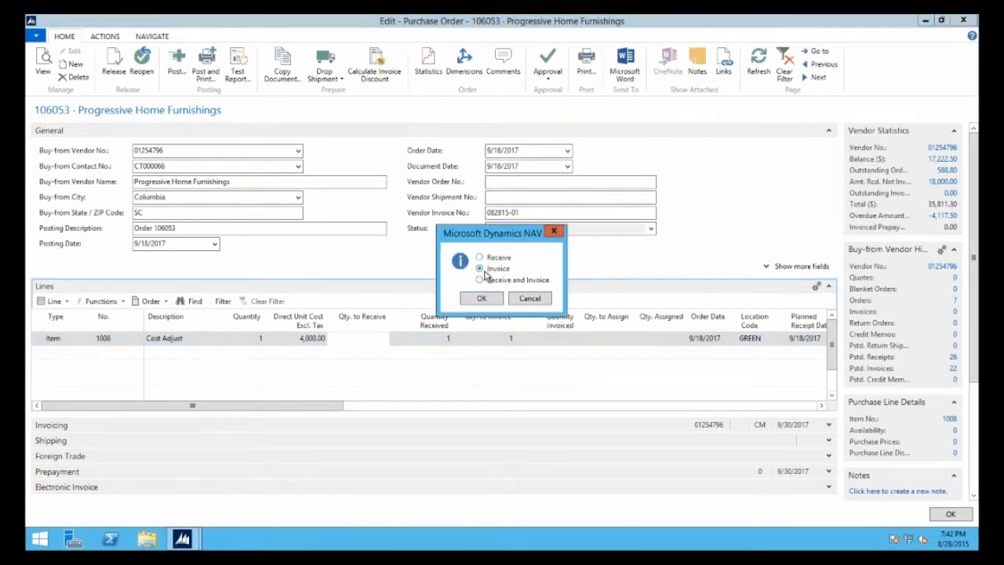
pyautogui.click(481, 298)
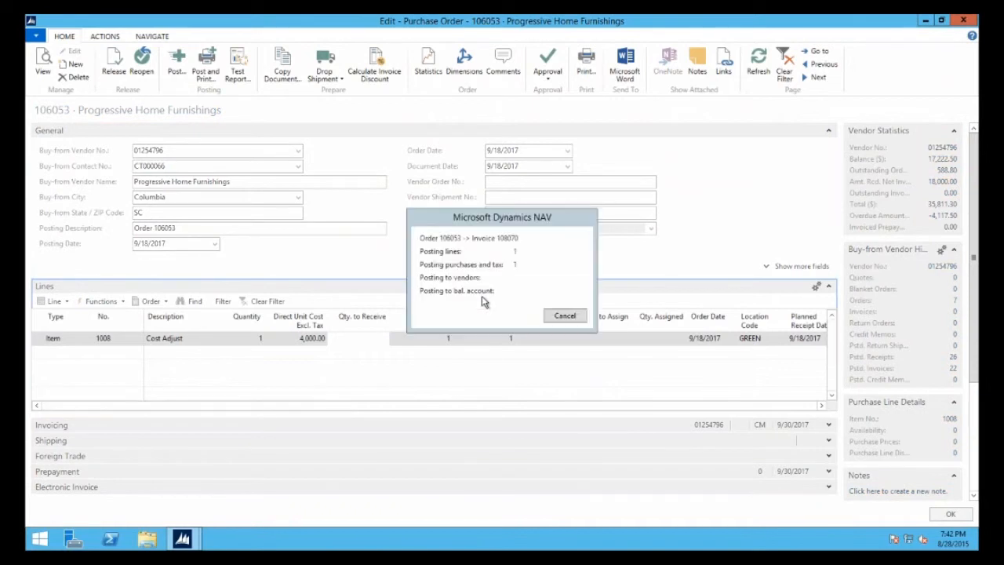
pyautogui.click(583, 291)
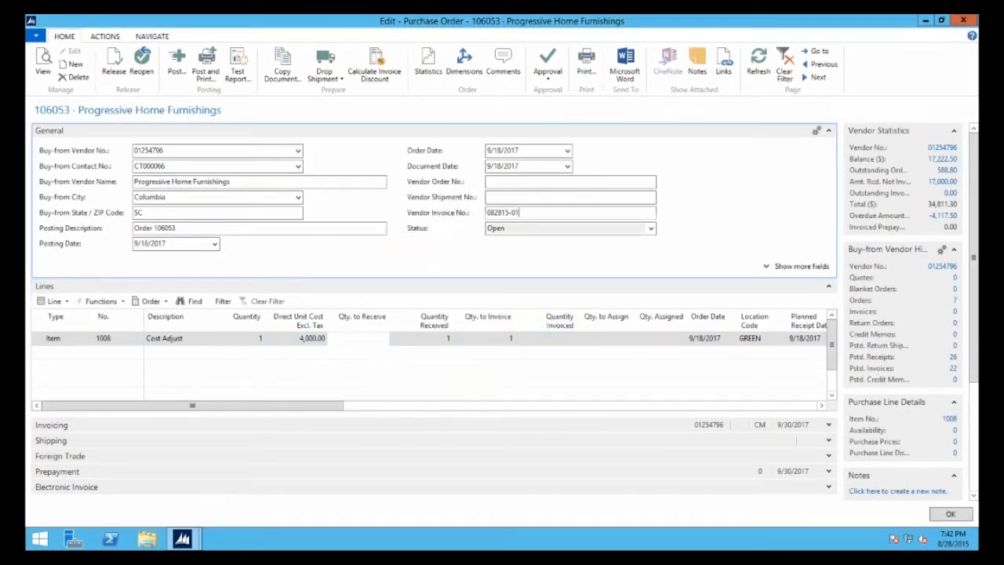
# Change the ending of the Vendor Invoice No. and post the purchase order with the Invoice option
pyautogui.press('BackSpace')
pyautogui.write('29')
pyautogui.click(176, 63)
pyautogui.click(483, 298)
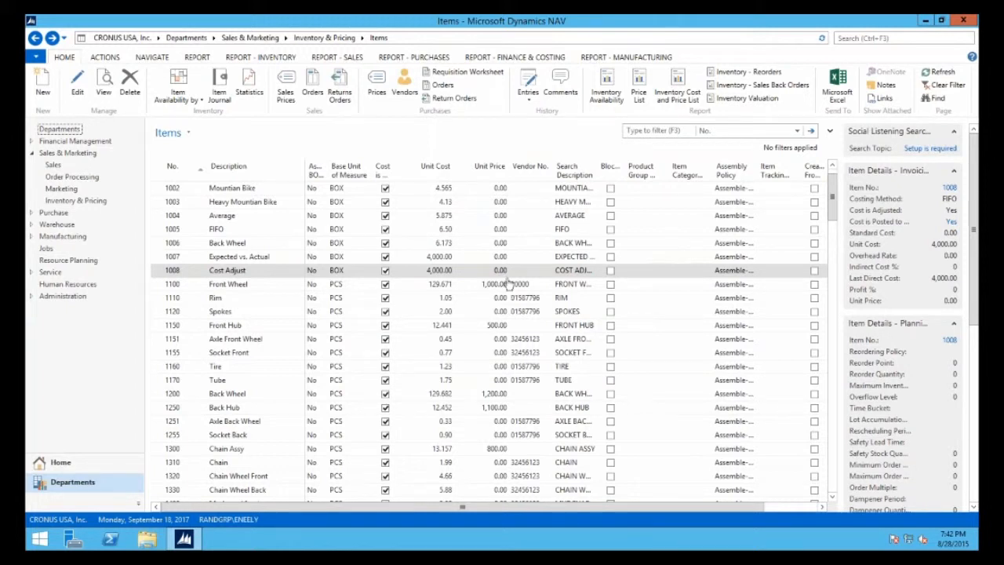
# Run Adjust Cost - Item Entries from the Financial Management inventory tasks, without item filters and with Post to G/L enabled
pyautogui.click(213, 39)
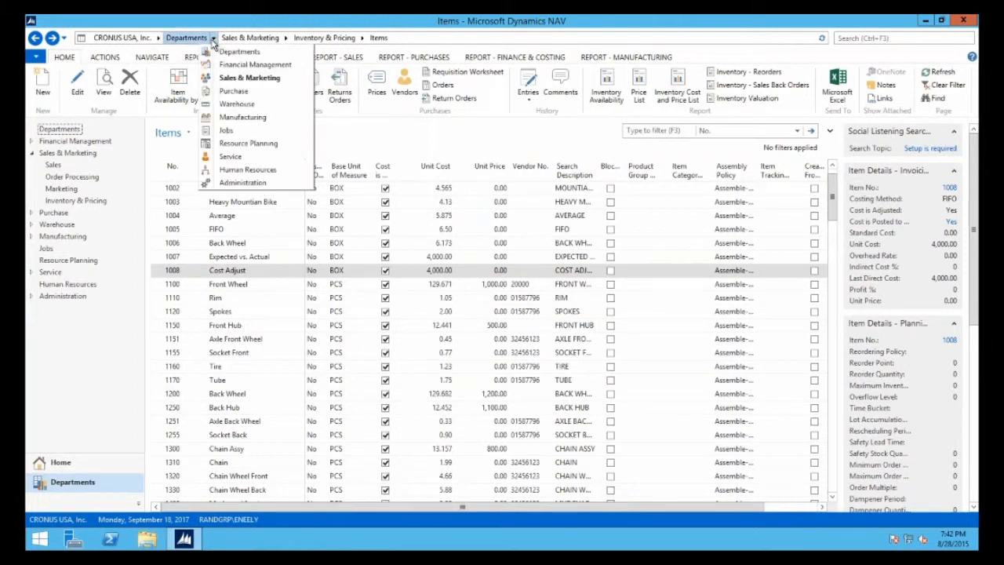
pyautogui.click(235, 61)
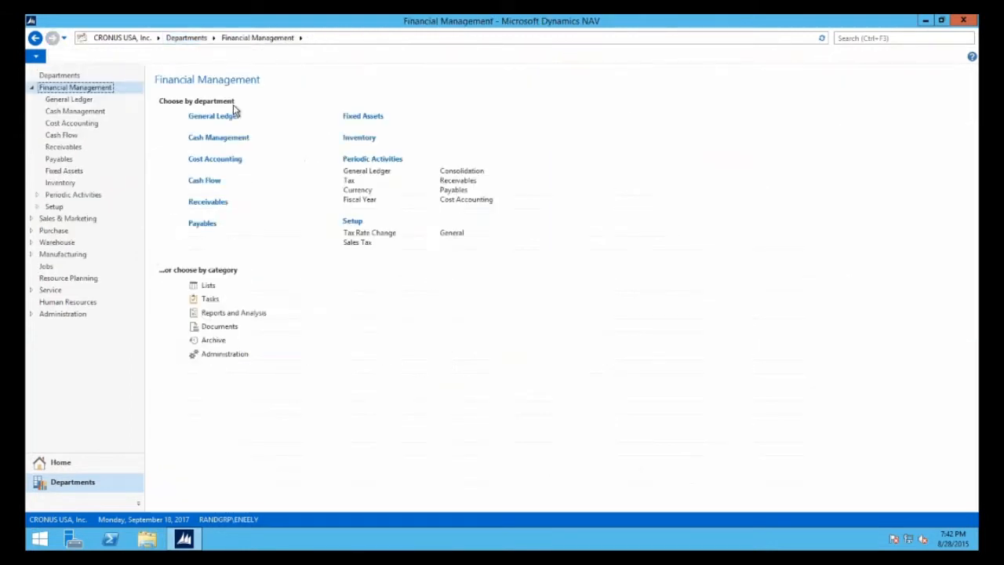
pyautogui.click(358, 137)
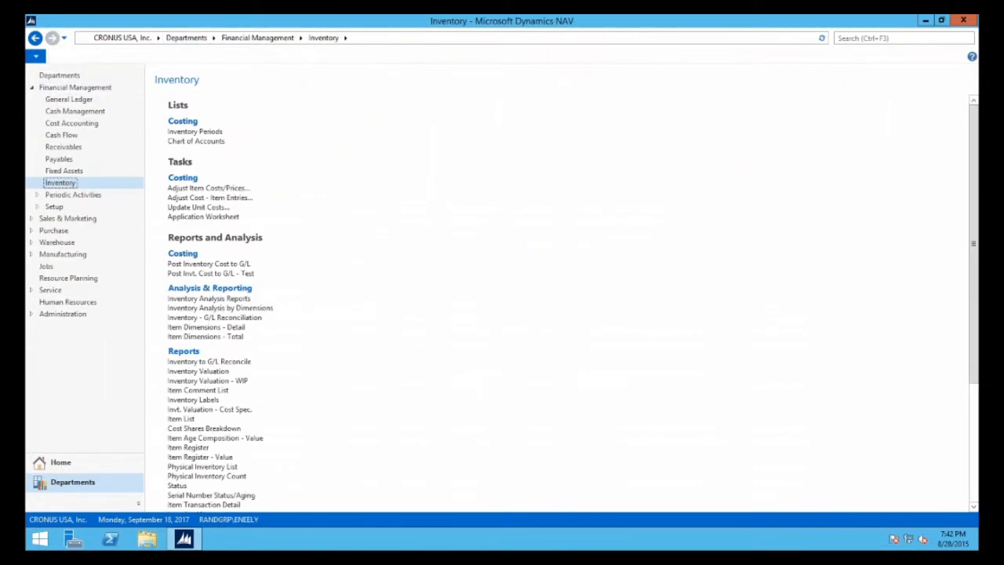
pyautogui.click(229, 199)
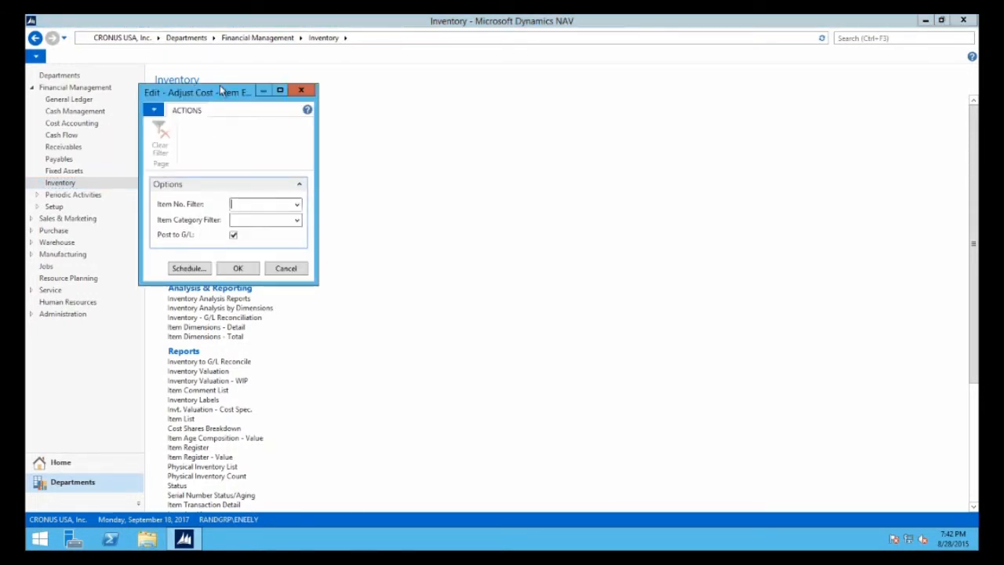
pyautogui.moveTo(256, 92); pyautogui.dragTo(467, 92)
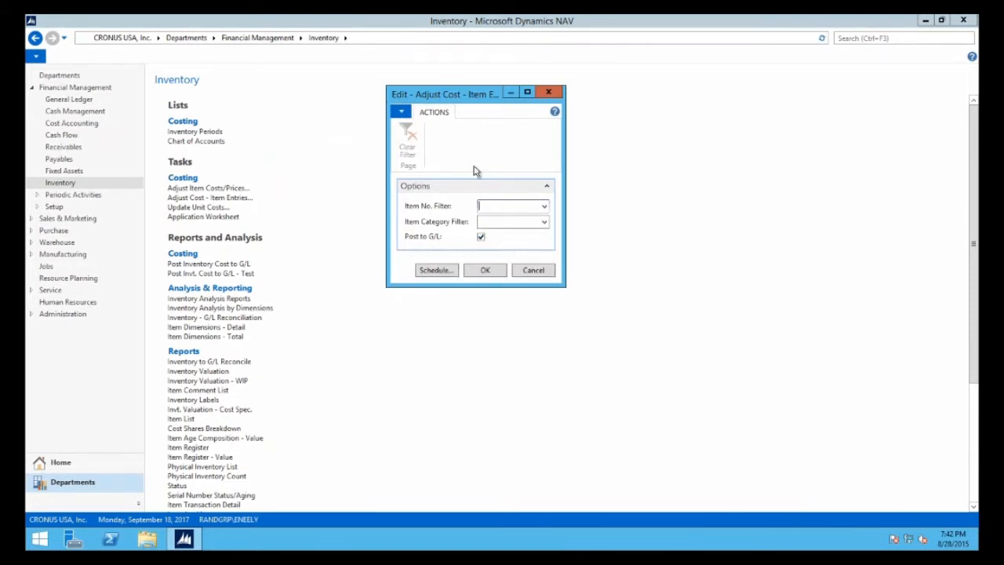
pyautogui.click(484, 271)
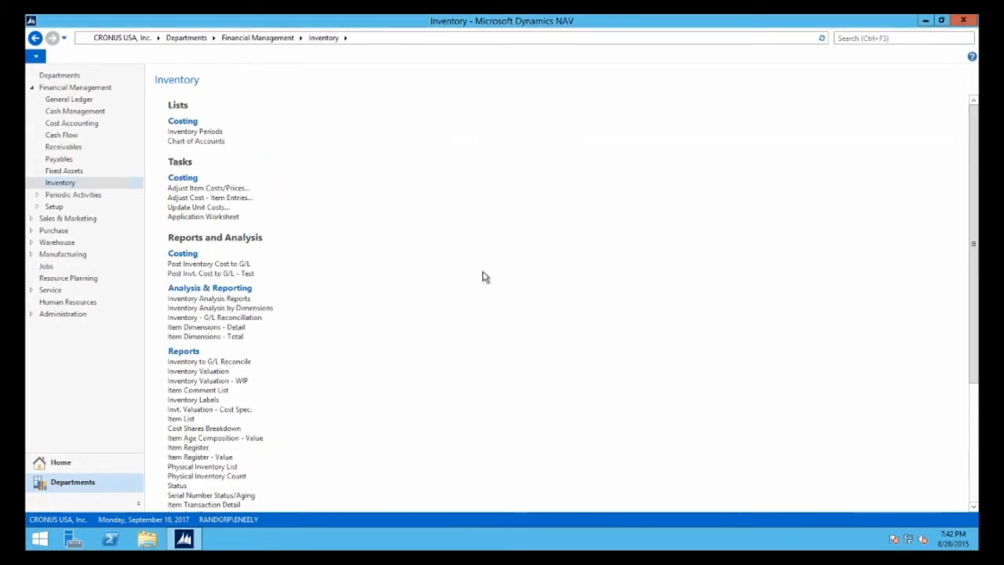
# Go back to the Items list and open the item ledger entries of item 1008 Cost Adjust from its item card
pyautogui.click(65, 39)
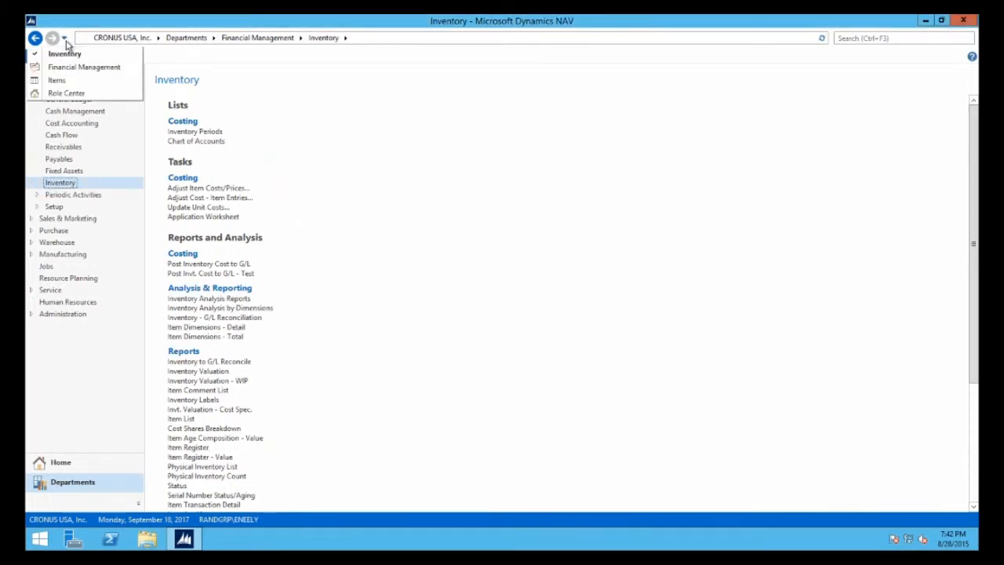
pyautogui.click(57, 80)
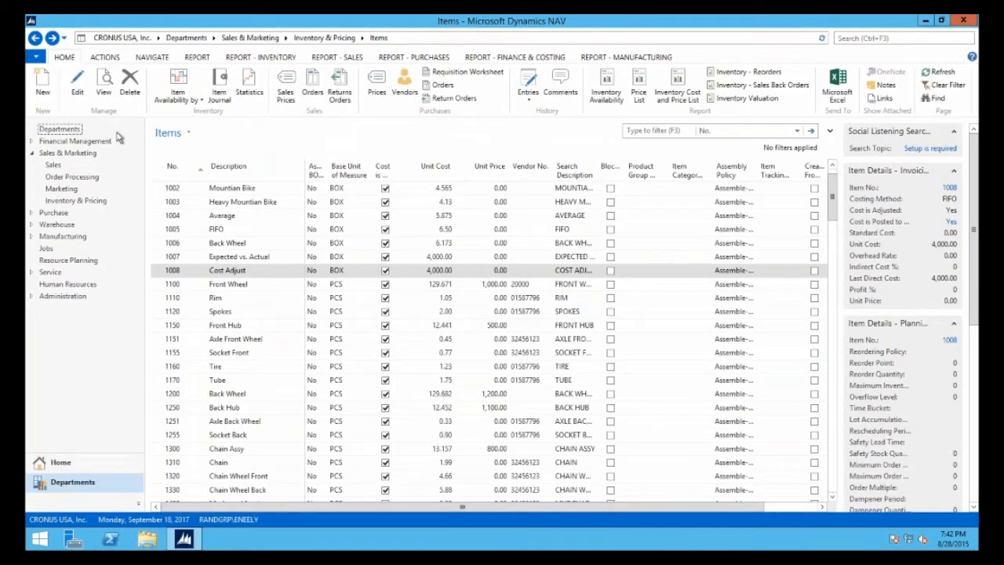
pyautogui.click(77, 86)
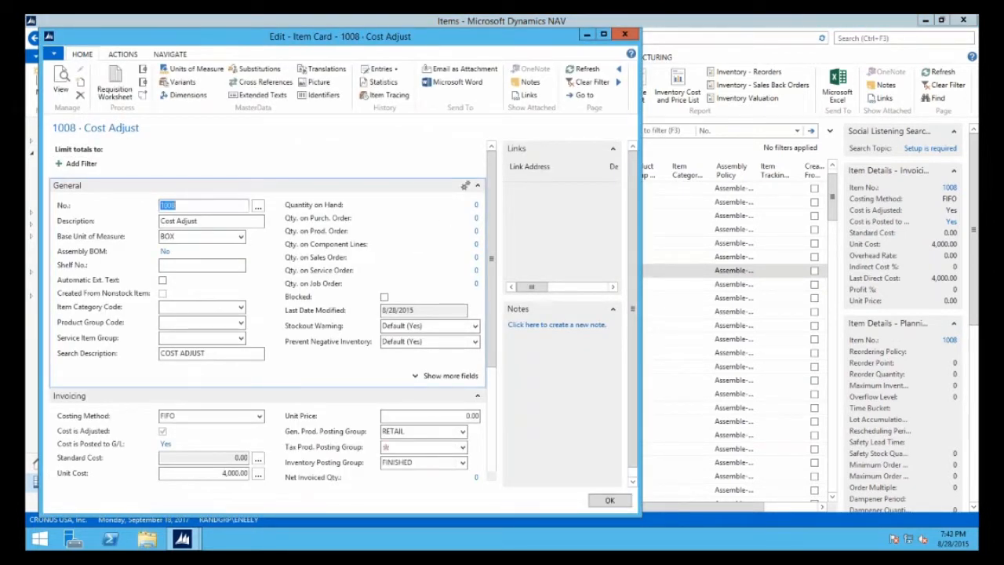
pyautogui.click(474, 207)
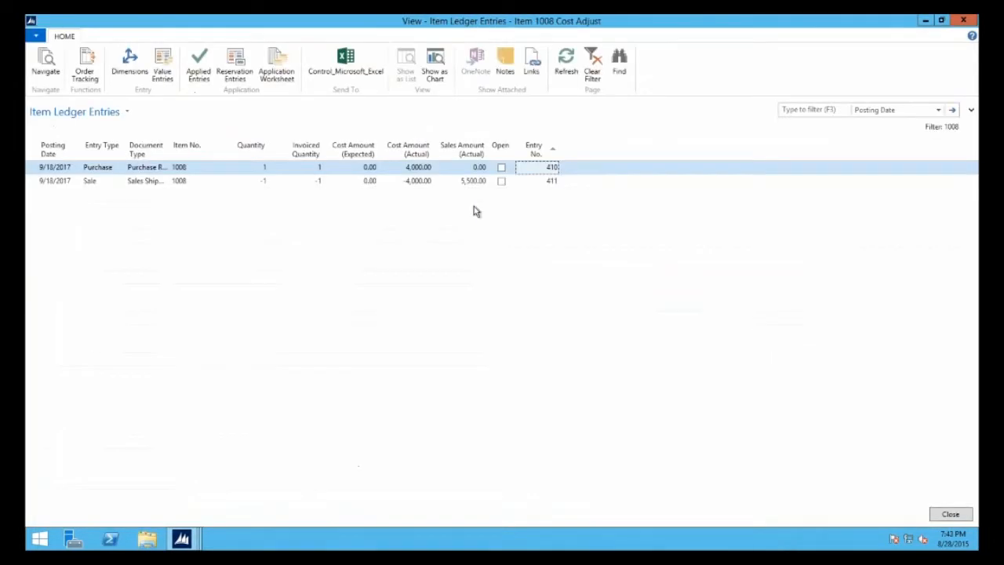
# Examine the value entries behind the sale entry's actual cost, and close the windows back to the Items list
pyautogui.click(412, 181)
pyautogui.rightClick(408, 186)
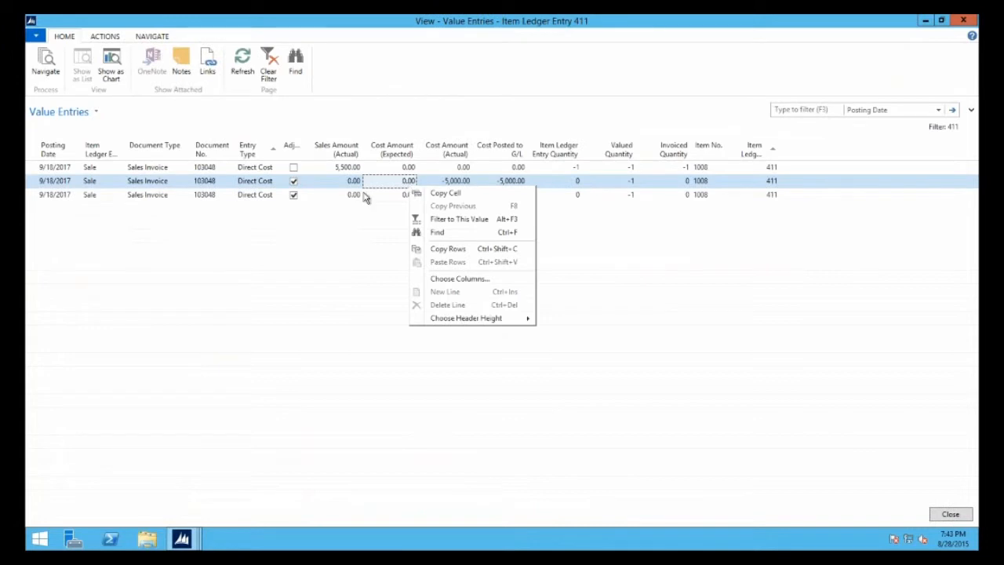
pyautogui.click(337, 217)
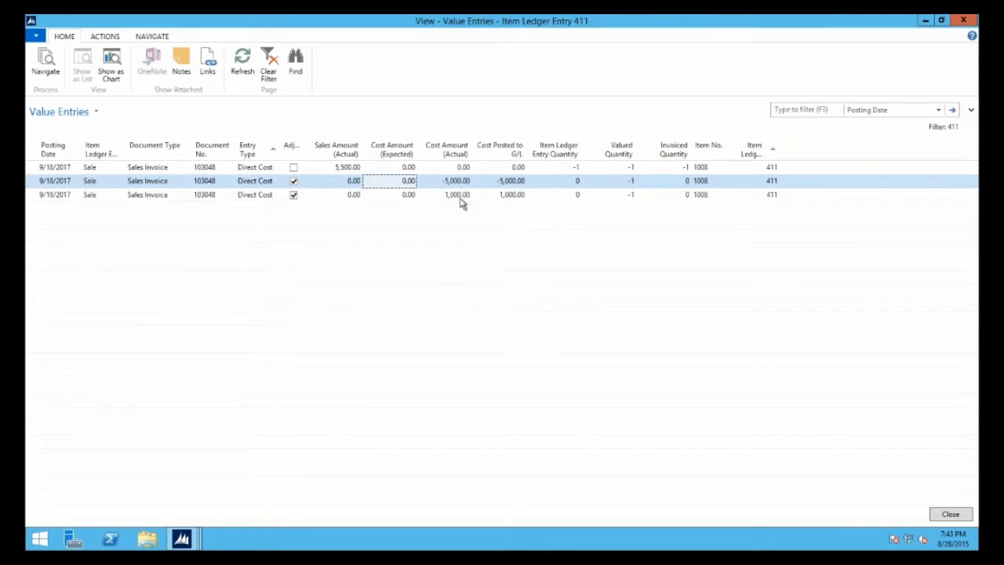
pyautogui.moveTo(459, 199); pyautogui.dragTo(458, 181)
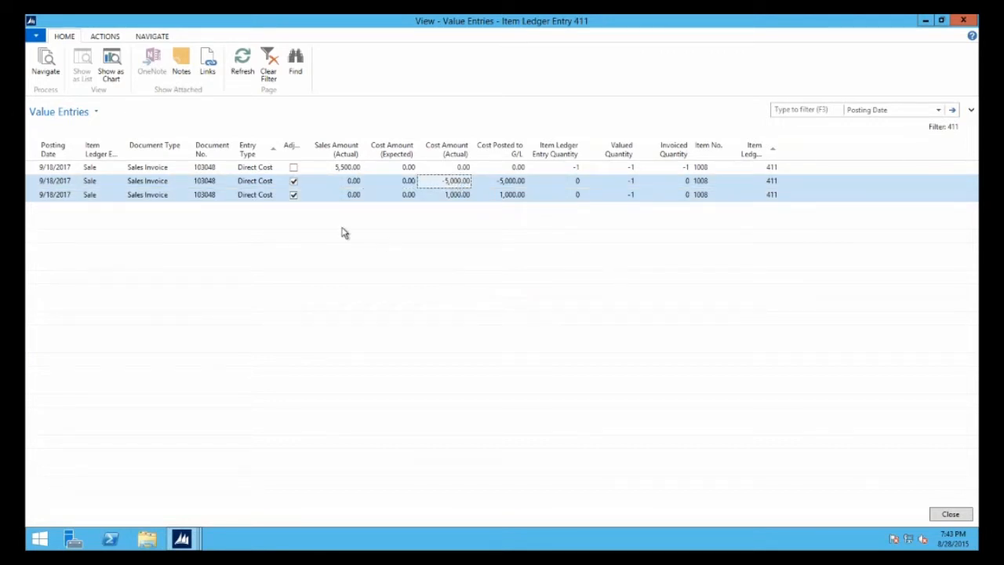
pyautogui.click(951, 516)
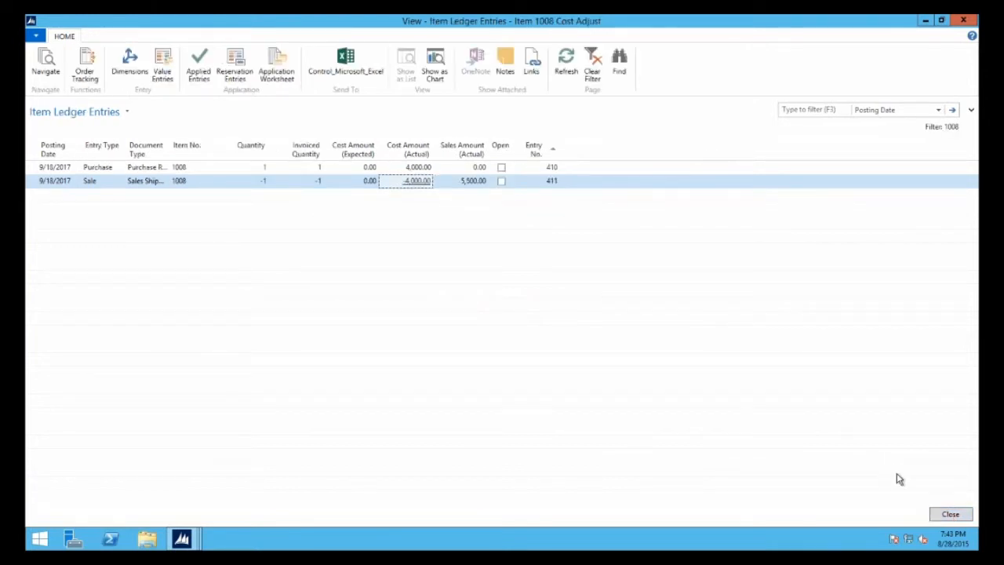
pyautogui.click(944, 515)
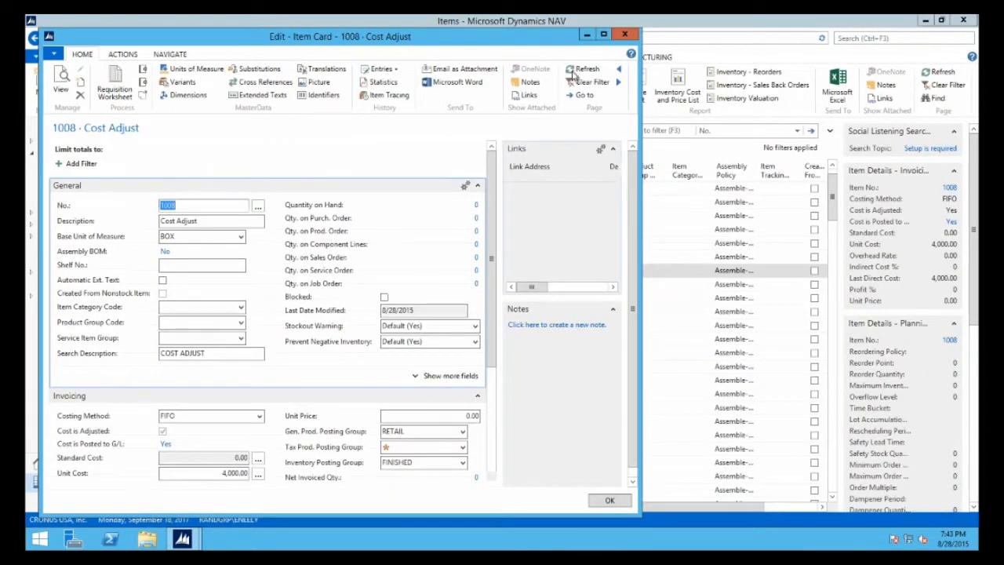
pyautogui.click(624, 37)
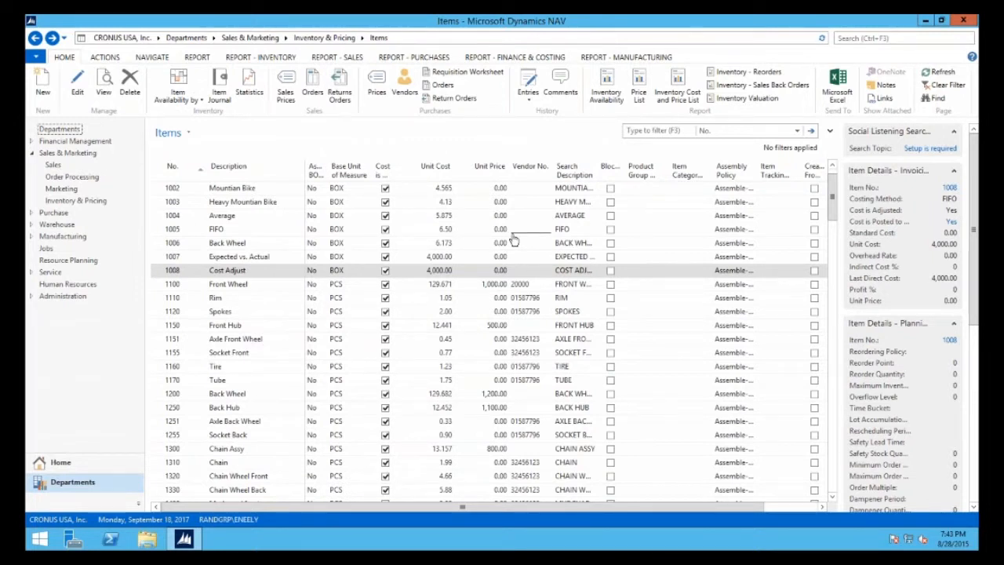
# Search for Inventory Setup, open it and examine the available Automatic Cost Adjustment options
pyautogui.click(863, 38)
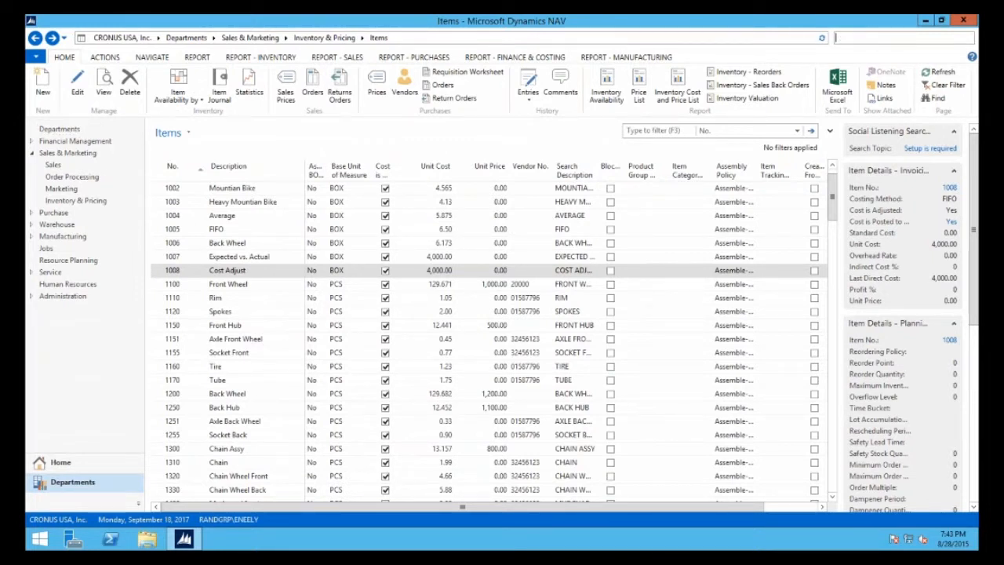
pyautogui.write('inventory')
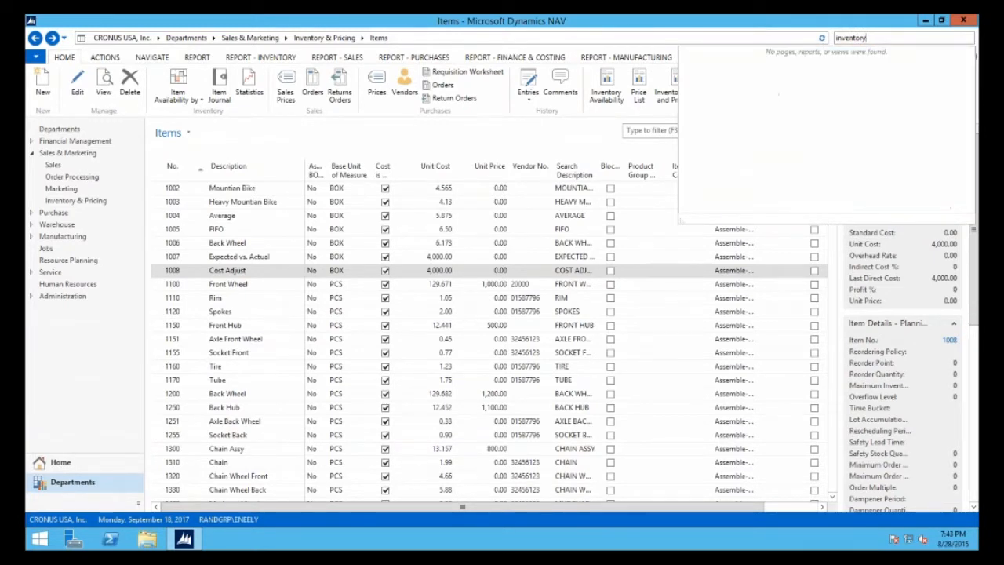
pyautogui.write(' s')
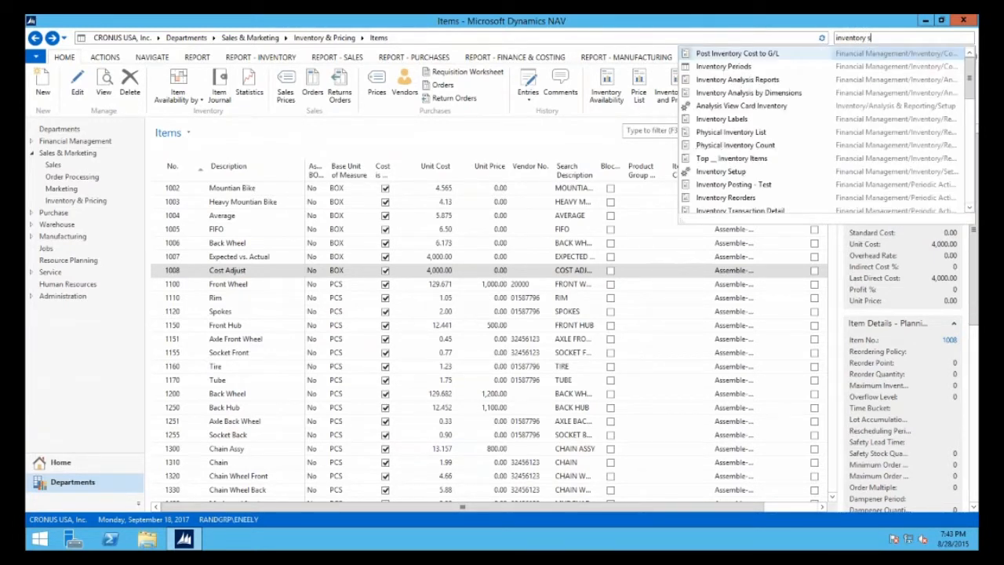
pyautogui.write('et')
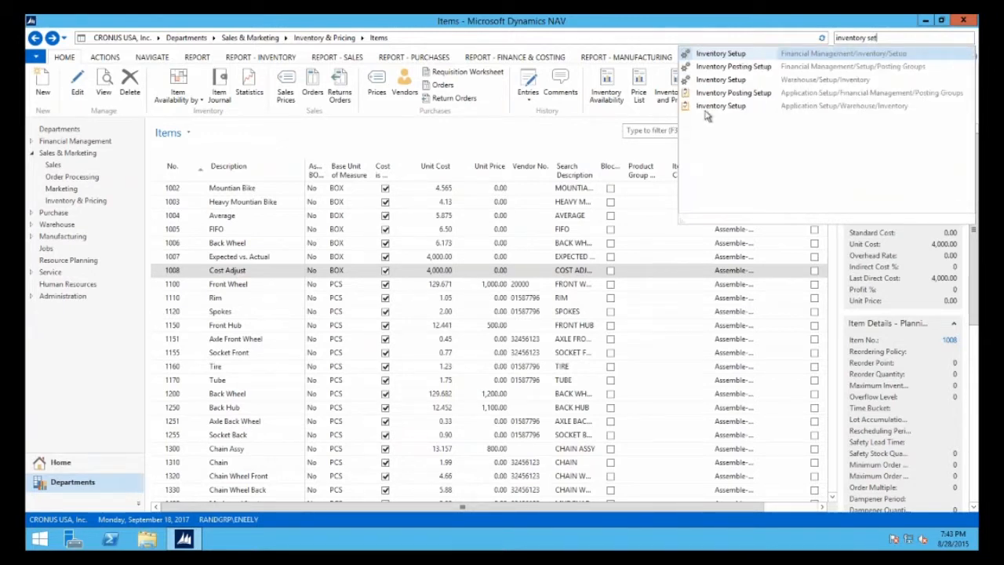
pyautogui.click(717, 58)
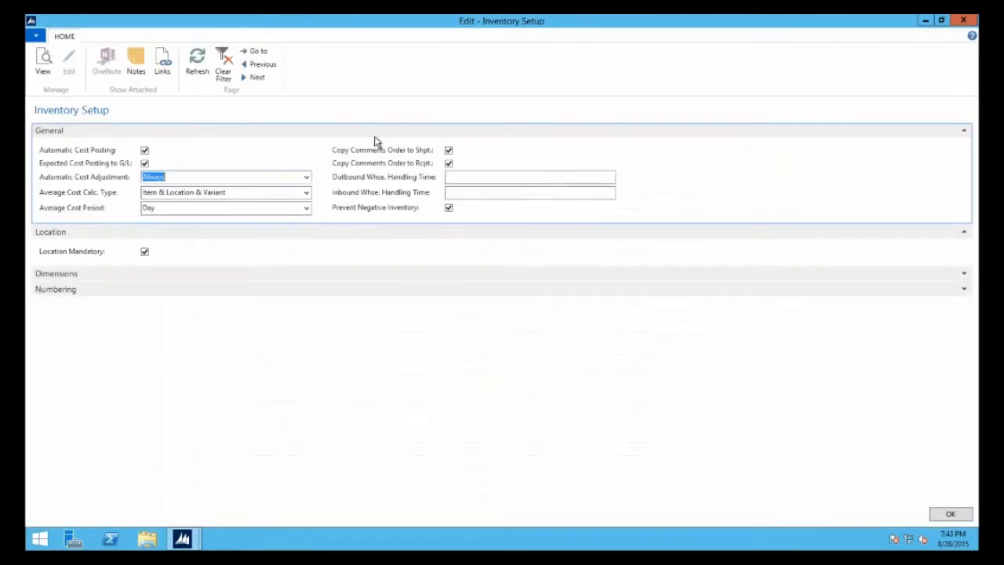
pyautogui.click(171, 178)
pyautogui.click(306, 177)
pyautogui.click(157, 192)
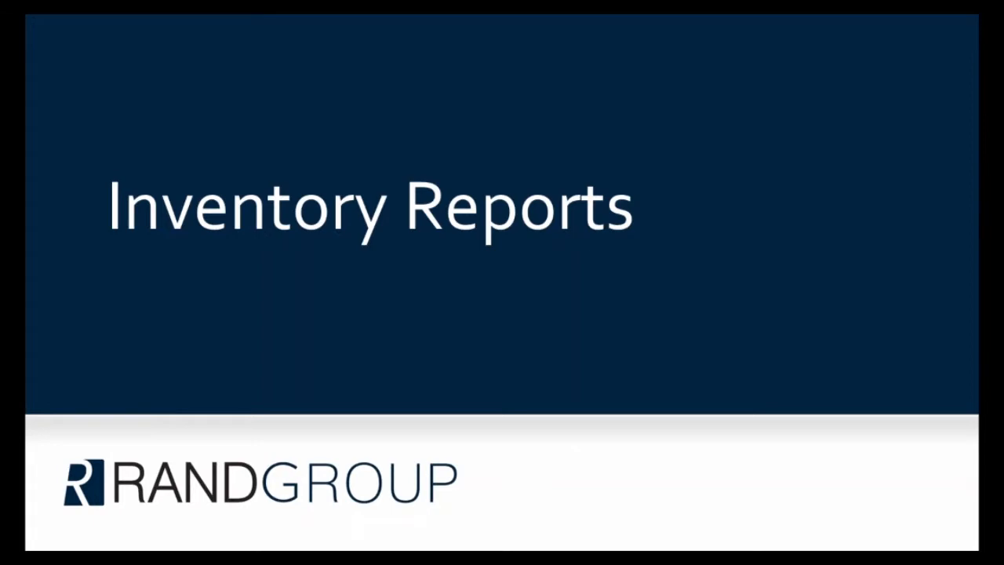
pyautogui.press('Right')
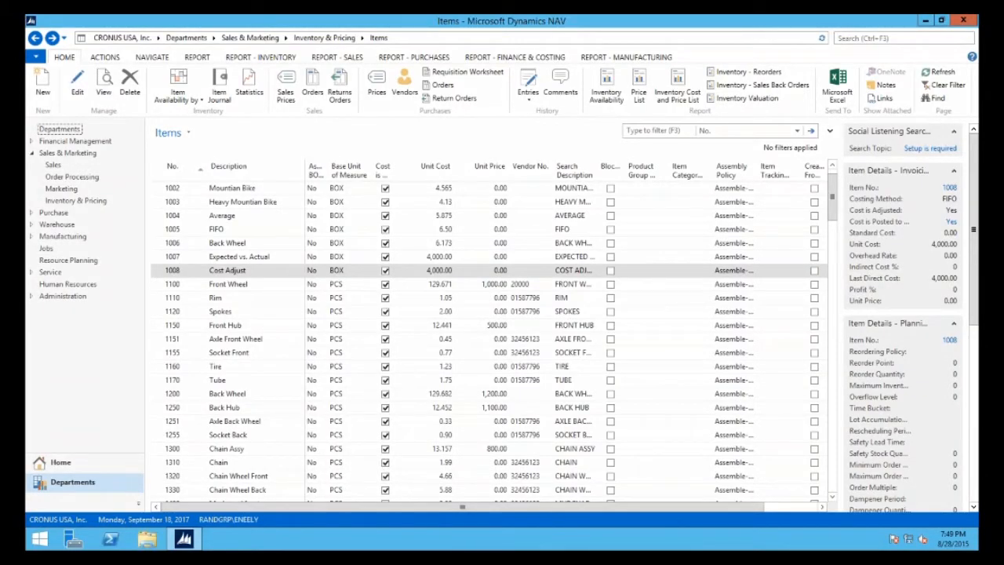
# Preview the Inventory Valuation report from the Financial Management inventory area with its preset date and item filter, and maximize the preview
pyautogui.click(213, 38)
pyautogui.click(225, 68)
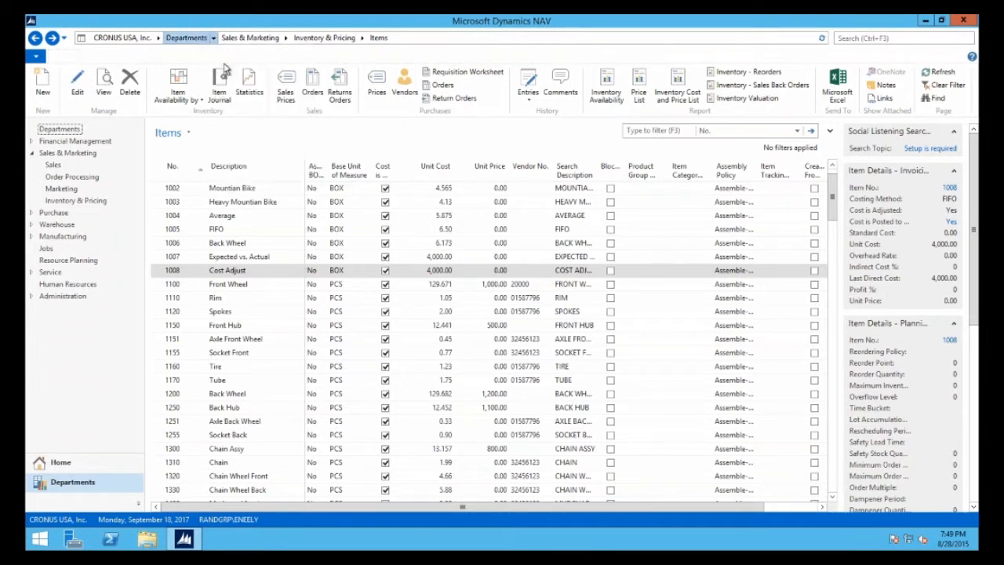
pyautogui.click(355, 137)
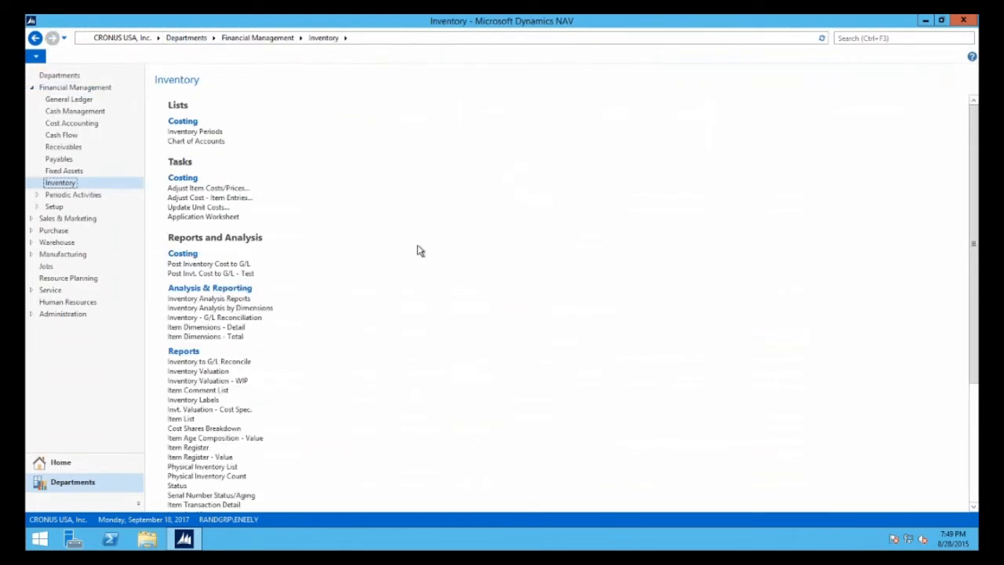
pyautogui.click(209, 373)
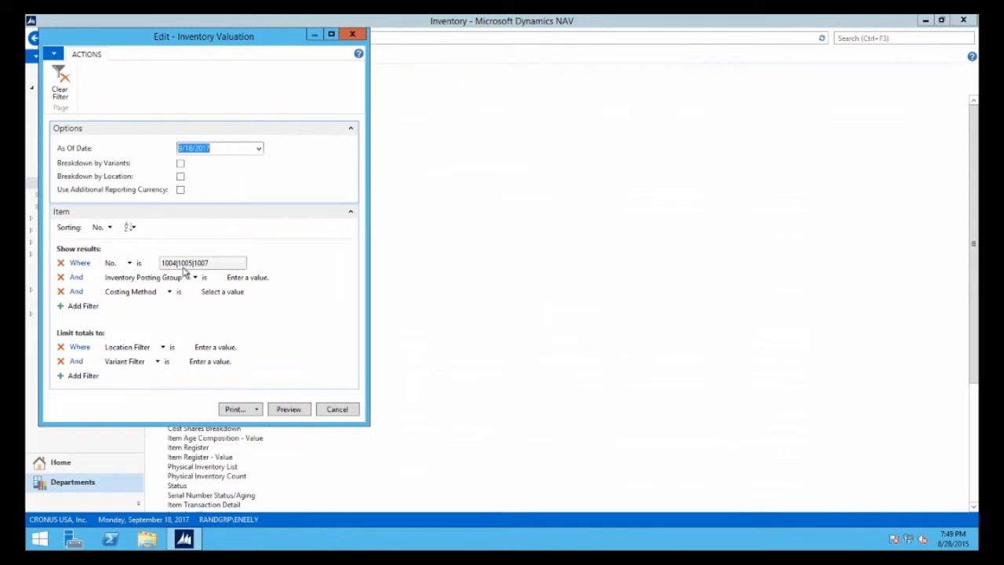
pyautogui.click(289, 409)
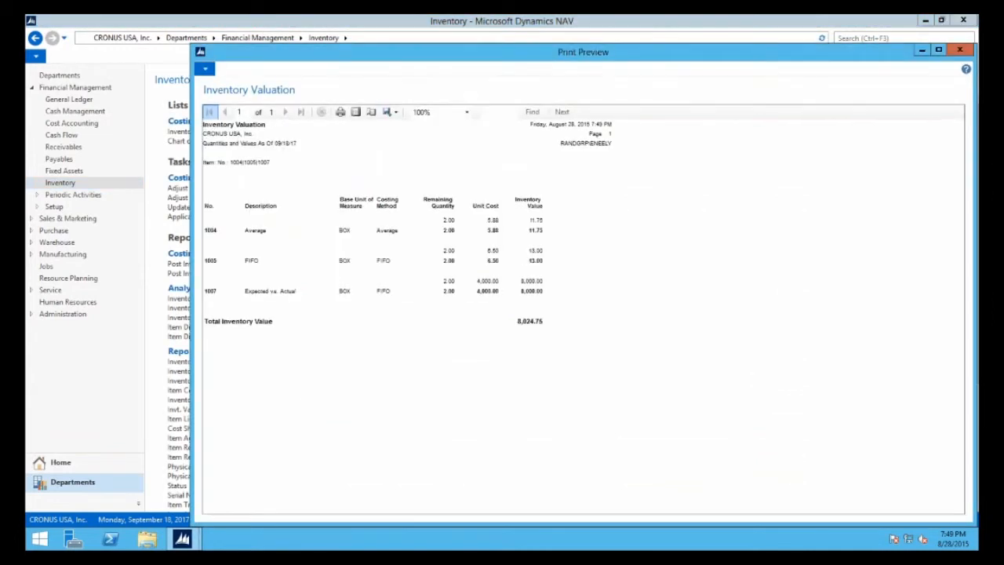
pyautogui.click(939, 51)
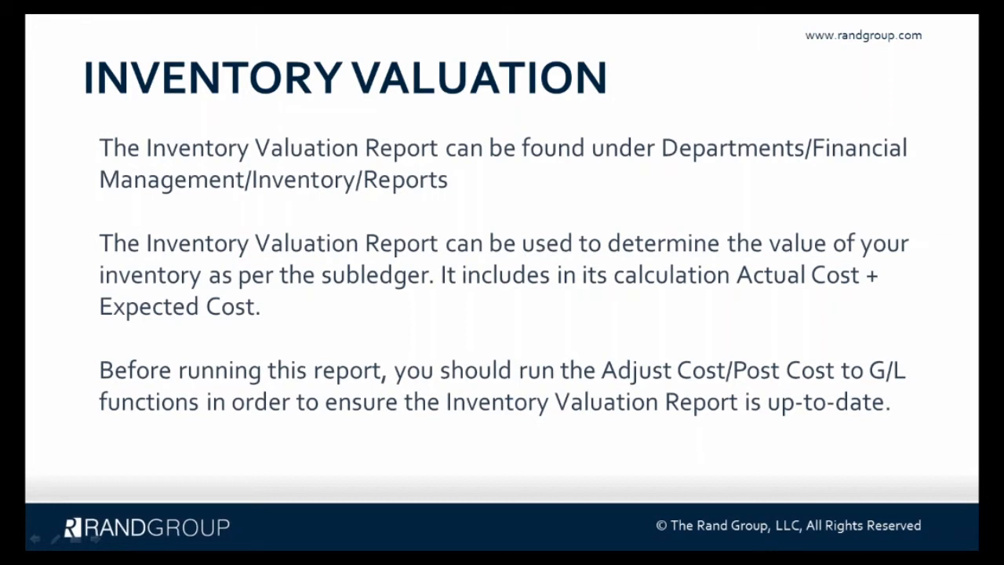
pyautogui.press('Right')
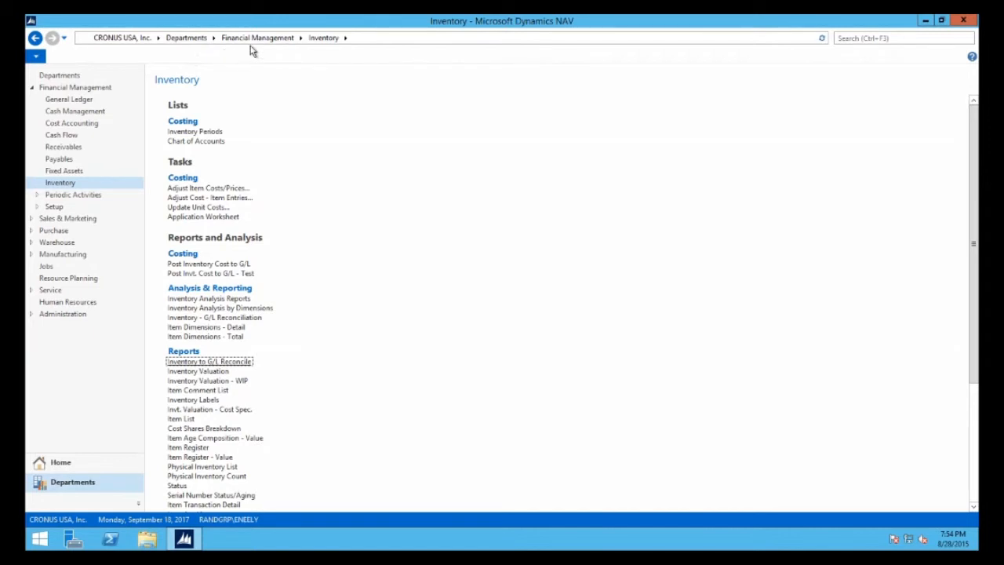
# Preview the Inventory to G/L Reconcile report with its preset as-of date and item filter
pyautogui.click(203, 363)
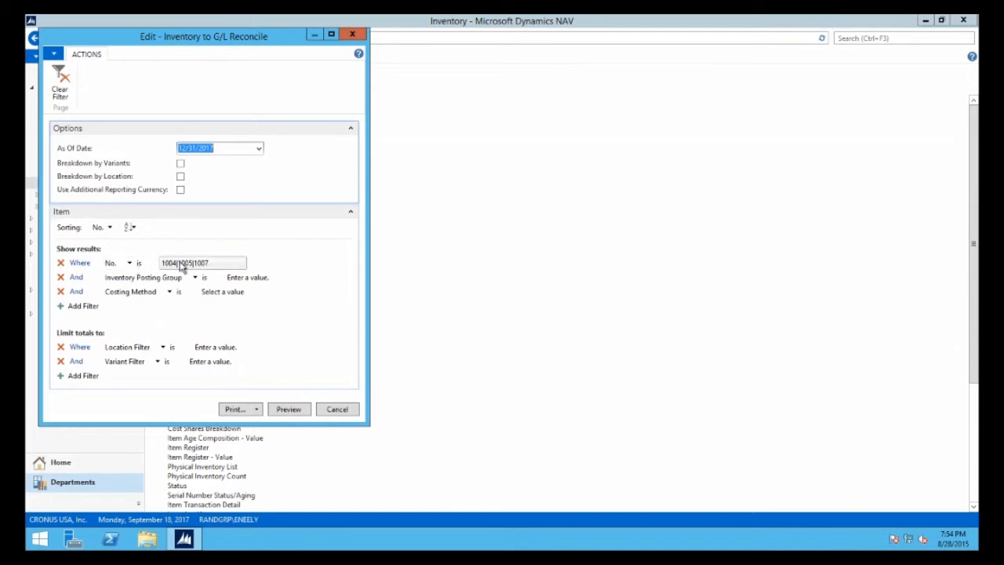
pyautogui.click(283, 411)
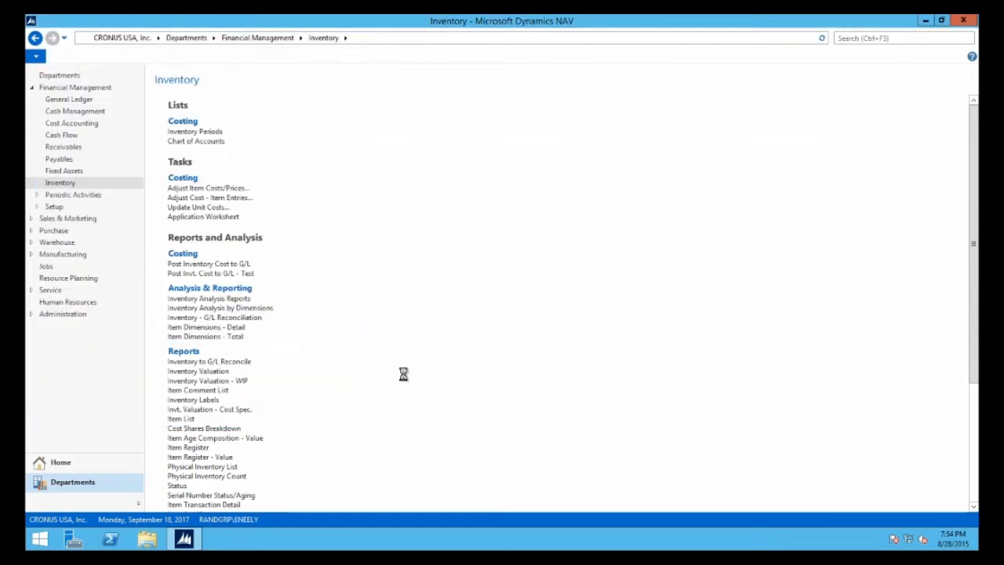